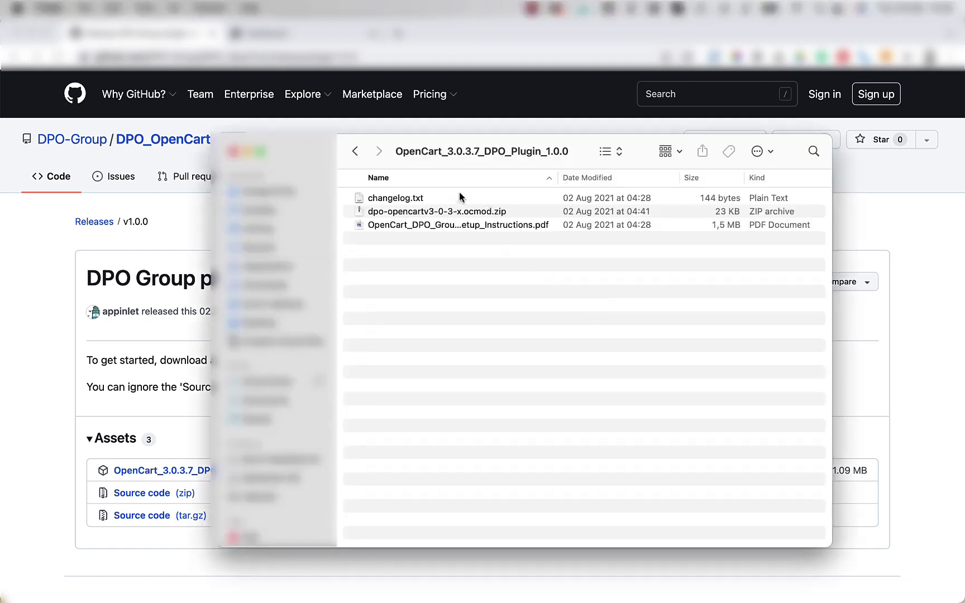
Browse the unzipped OpenCart_3.0.3.7_DPO_Plugin_1.0.0 folder and open the setup instructions PDF.
{"action": "left_click", "coordinate": [420, 198]}
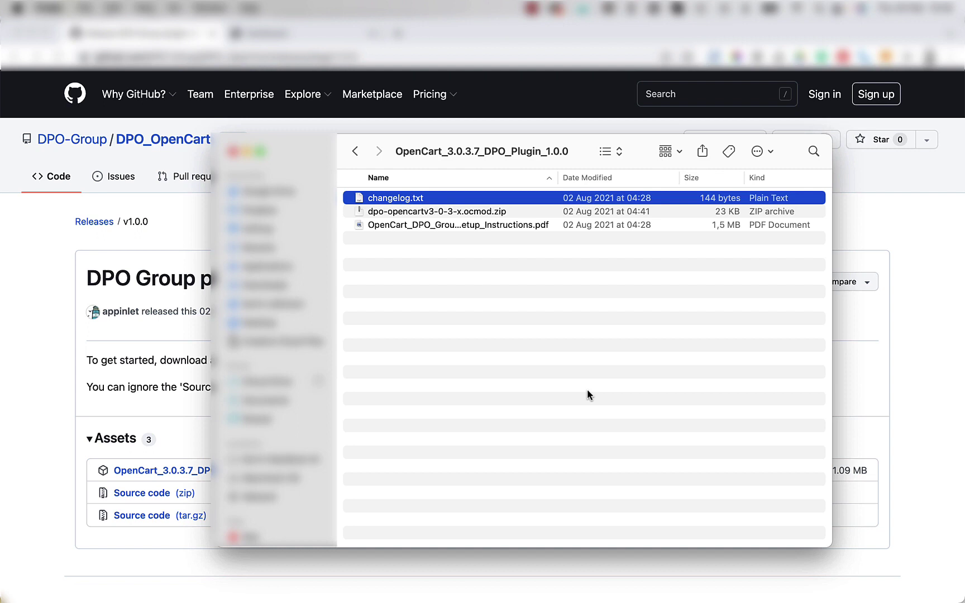
{"action": "key", "text": "Down"}
{"action": "key", "text": "Down"}
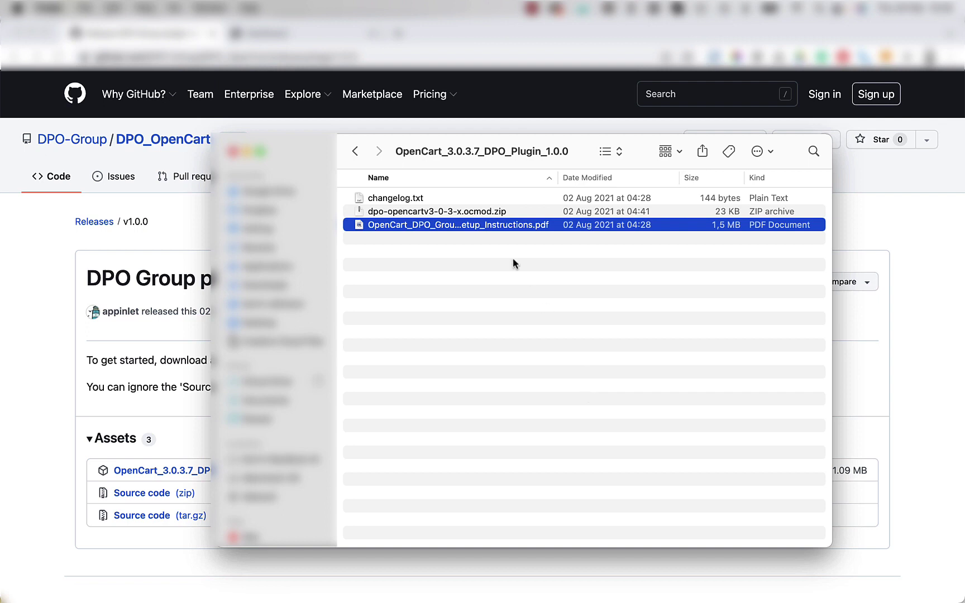
{"action": "double_click", "coordinate": [478, 224]}
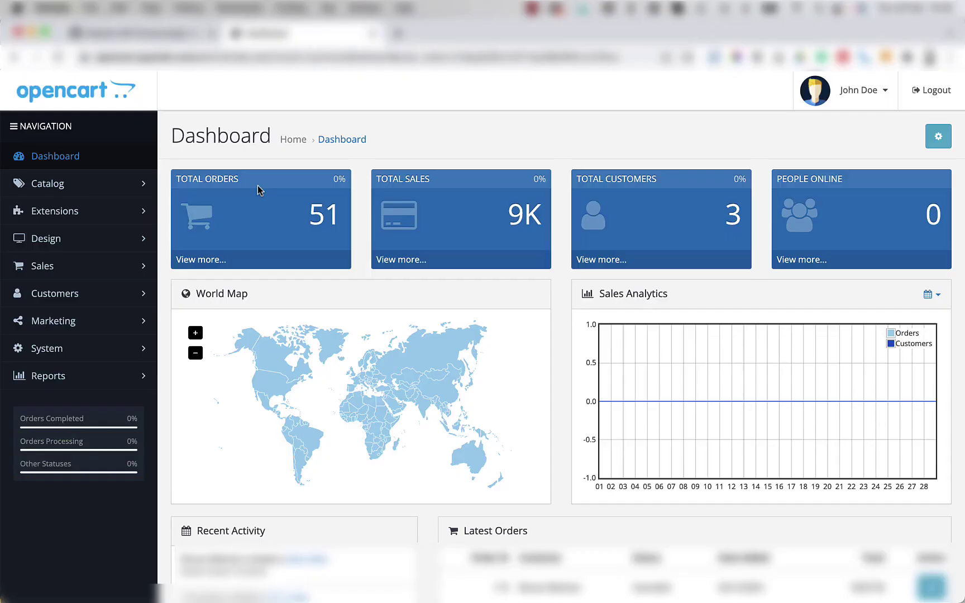
Upload dpo-opencartv3-0-3-x.ocmod.zip through the Extensions > Installer page.
{"action": "left_click", "coordinate": [95, 218]}
{"action": "left_click", "coordinate": [66, 270]}
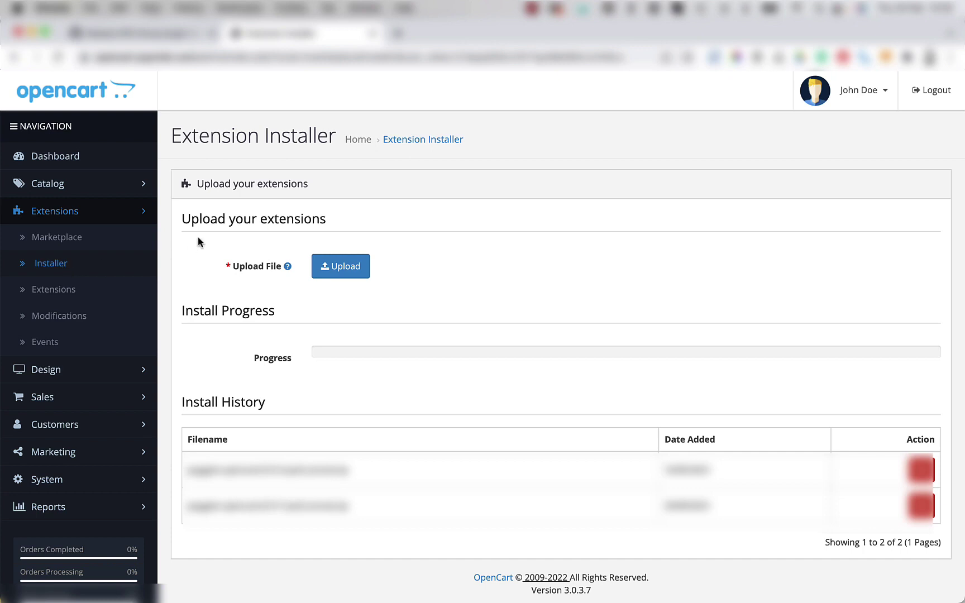
{"action": "left_click_drag", "start_coordinate": [178, 218], "coordinate": [341, 224]}
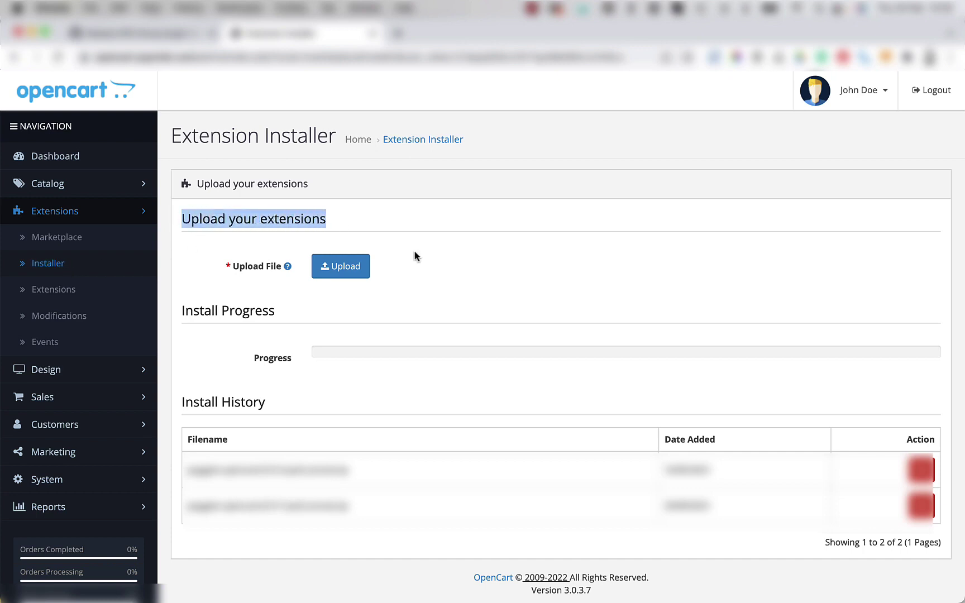
{"action": "left_click", "coordinate": [316, 276]}
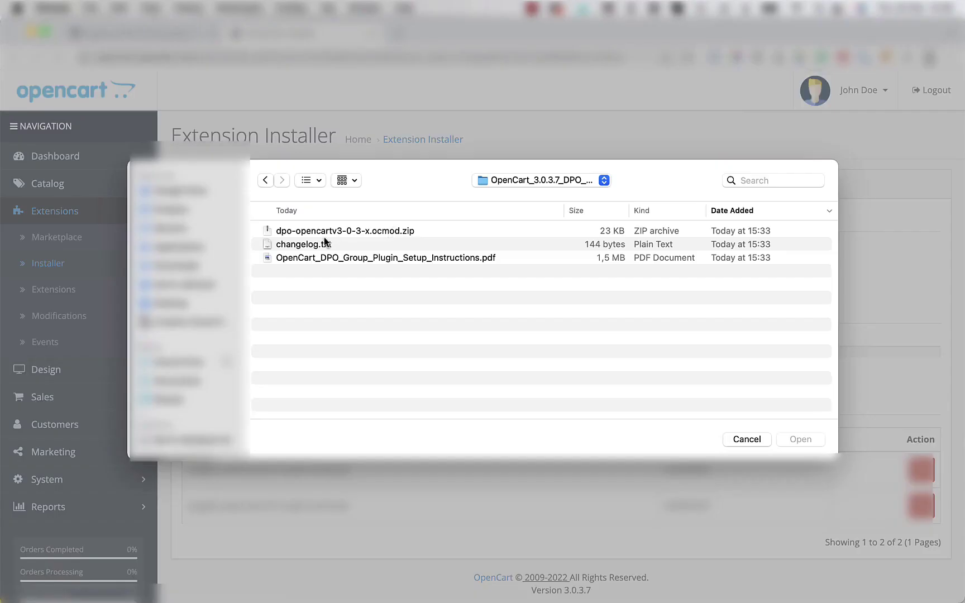
{"action": "left_click", "coordinate": [324, 230]}
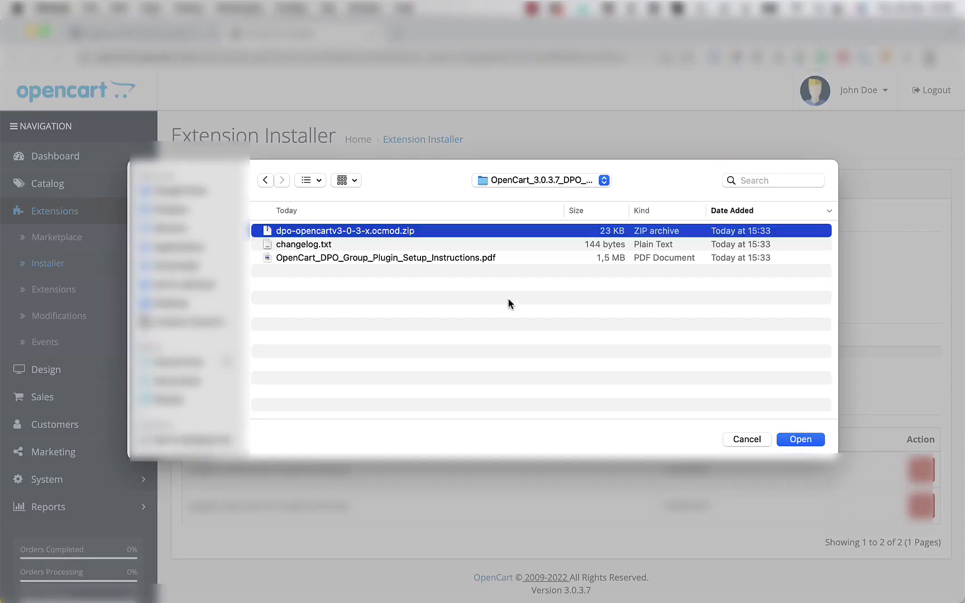
{"action": "left_click", "coordinate": [801, 440]}
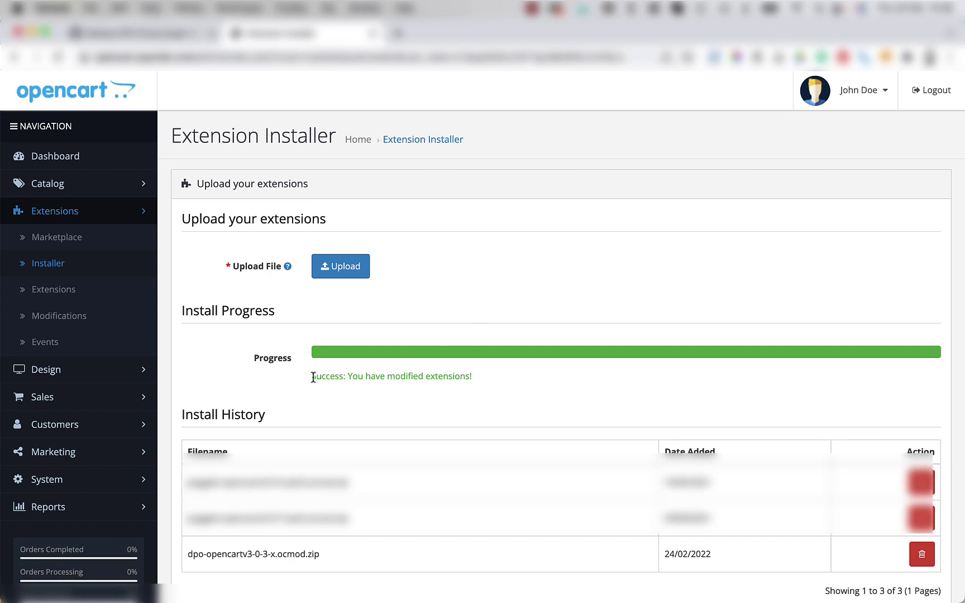
{"action": "left_click_drag", "start_coordinate": [311, 377], "coordinate": [491, 378]}
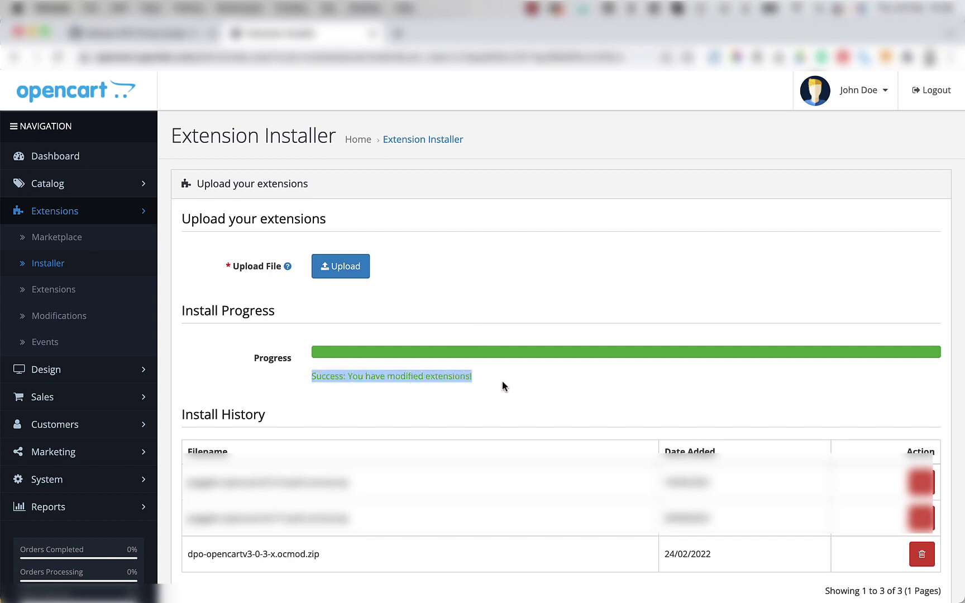
{"action": "left_click", "coordinate": [500, 381]}
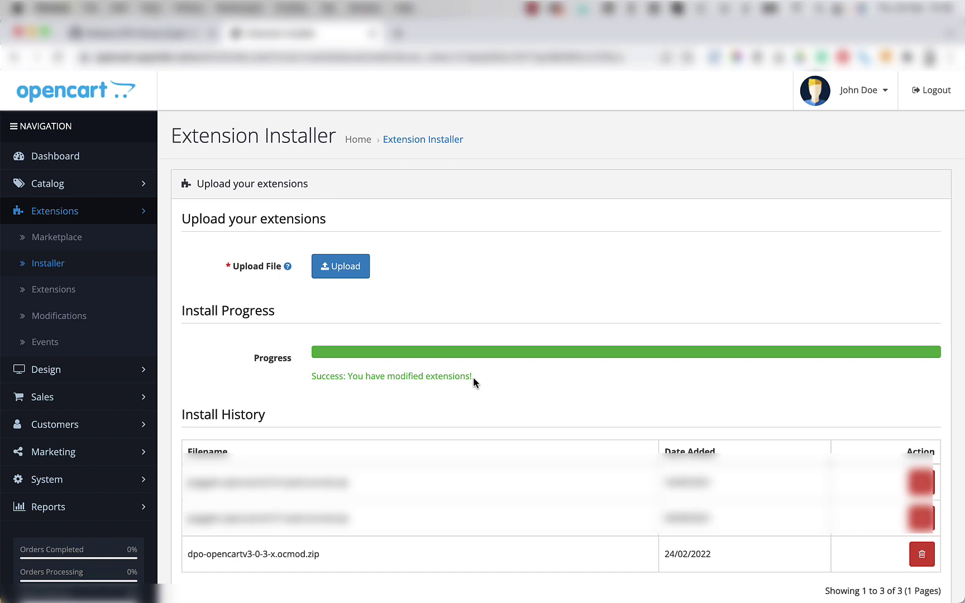
{"action": "left_click_drag", "start_coordinate": [472, 376], "coordinate": [312, 374]}
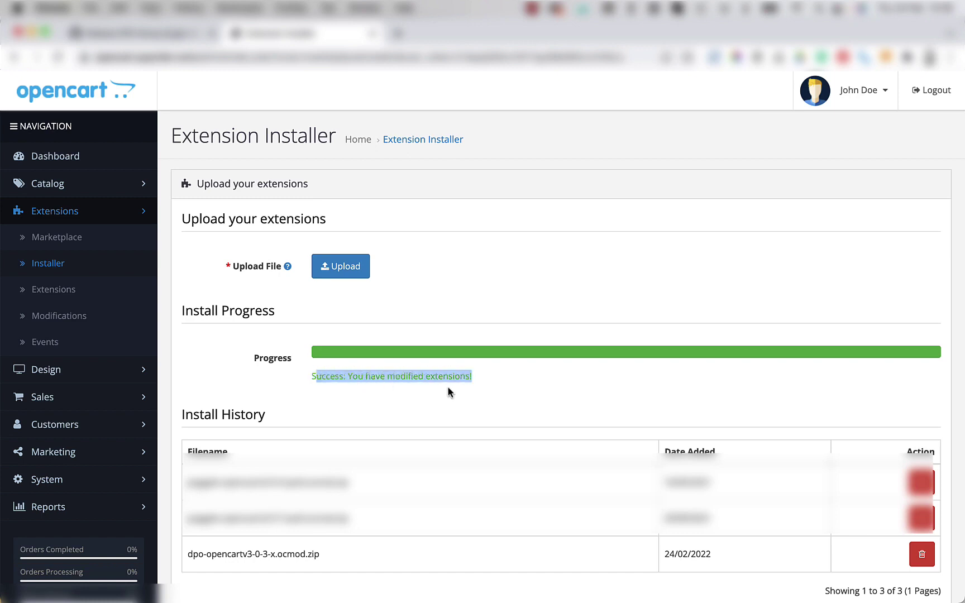
{"action": "left_click", "coordinate": [498, 395]}
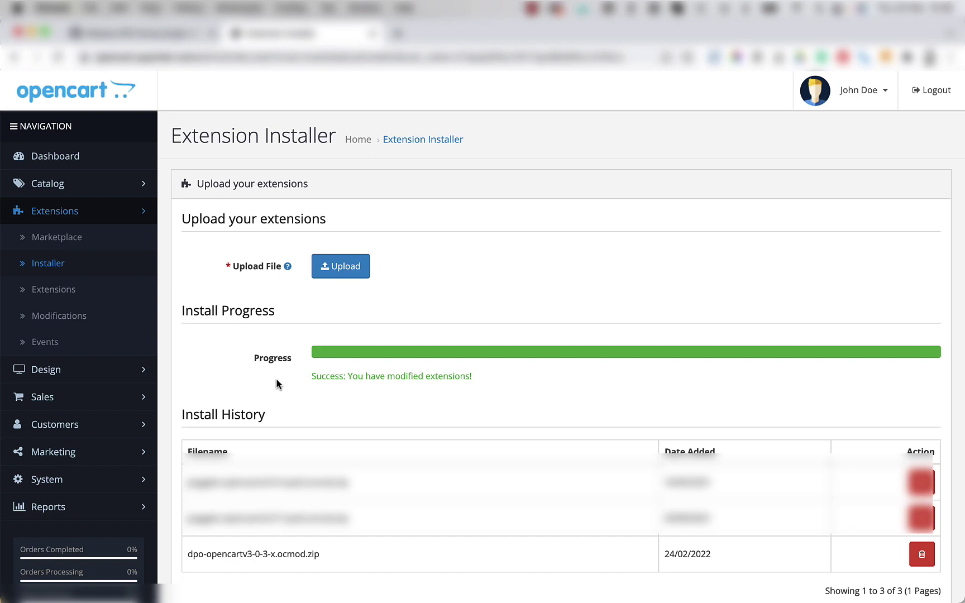
Filter extensions to Payments, install DPO Group, and open its Edit settings form.
{"action": "left_click", "coordinate": [59, 298]}
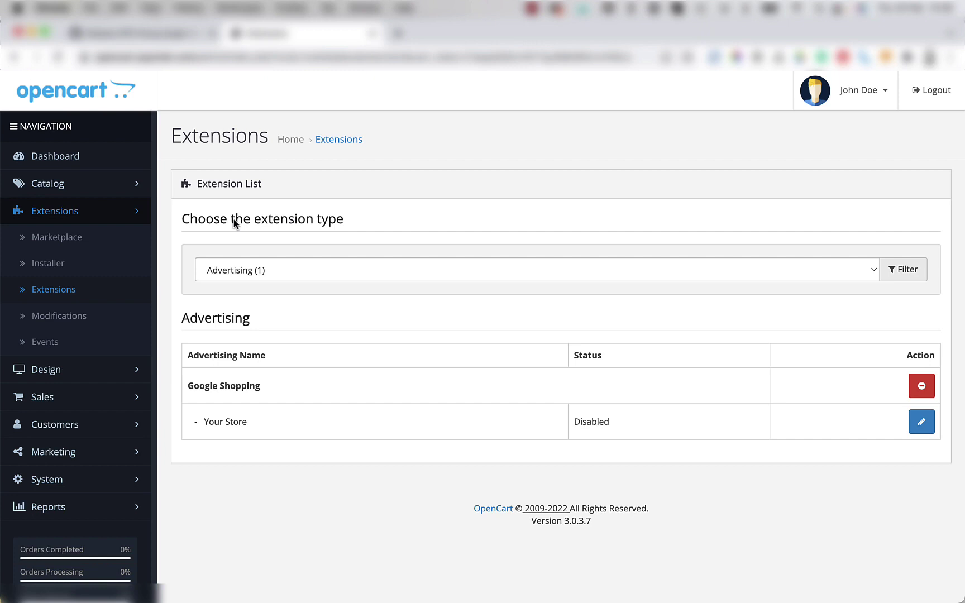
{"action": "left_click", "coordinate": [325, 271]}
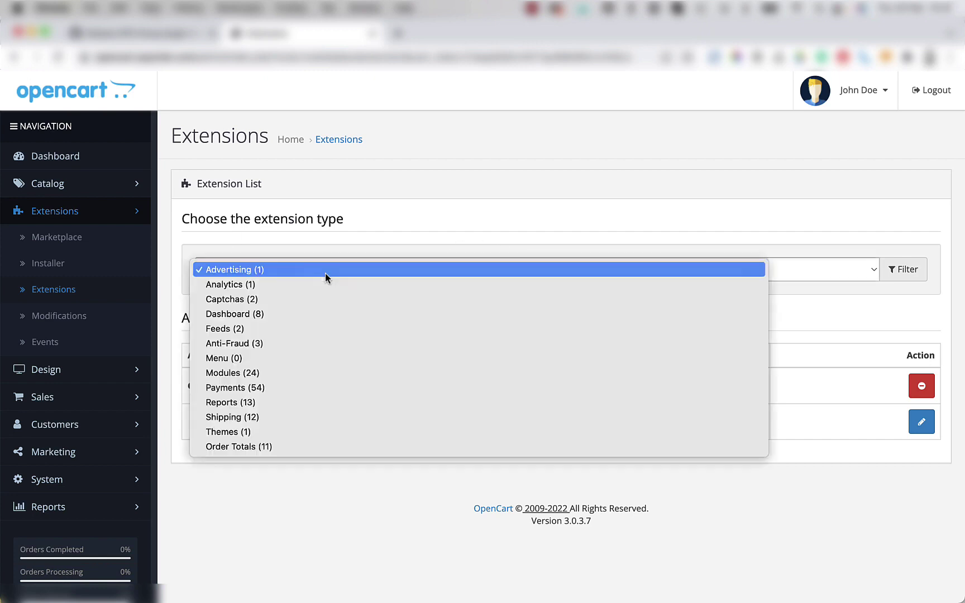
{"action": "left_click", "coordinate": [297, 388]}
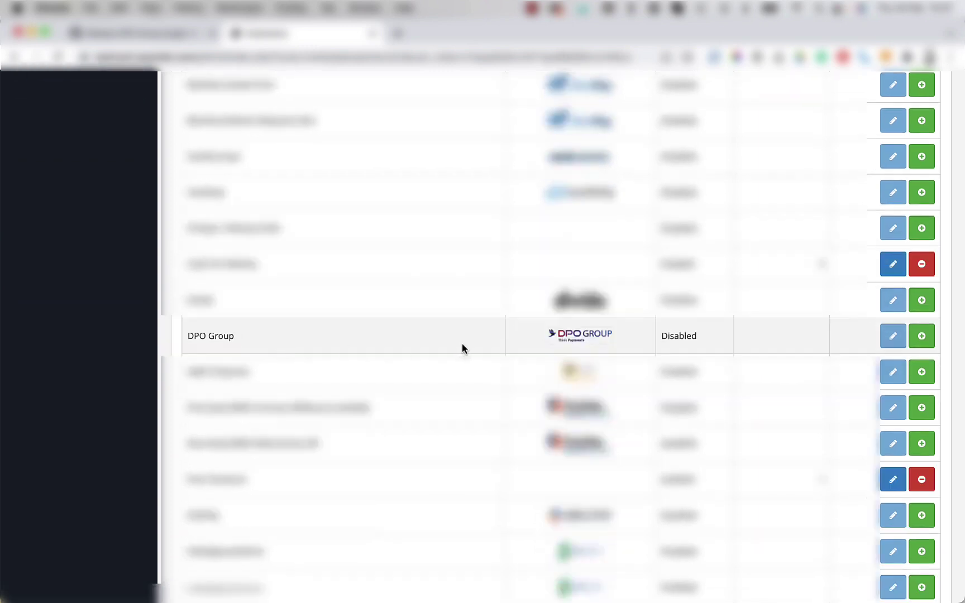
{"action": "left_click_drag", "start_coordinate": [660, 338], "coordinate": [697, 341]}
{"action": "left_click", "coordinate": [709, 343]}
{"action": "left_click", "coordinate": [922, 337]}
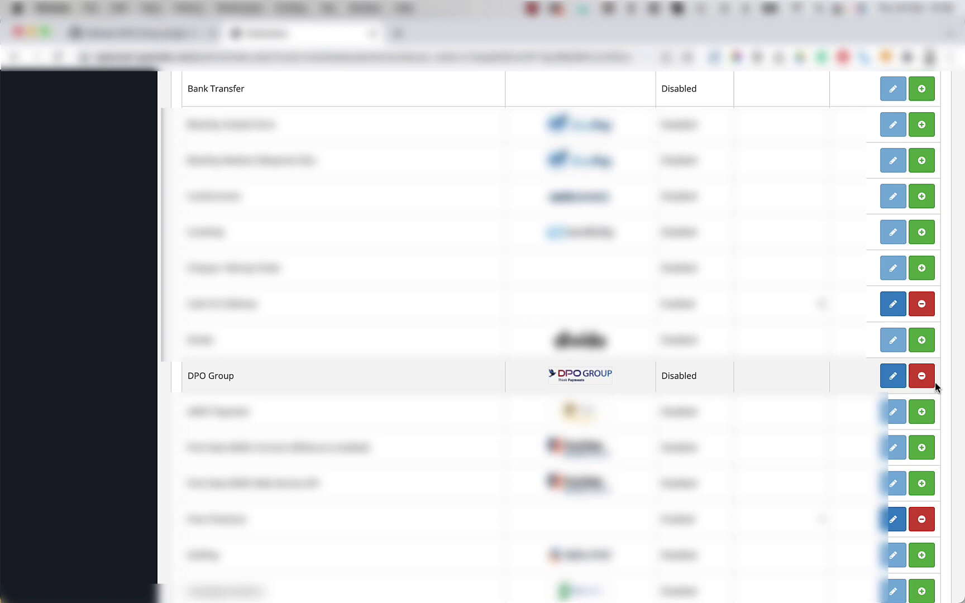
{"action": "left_click", "coordinate": [896, 382]}
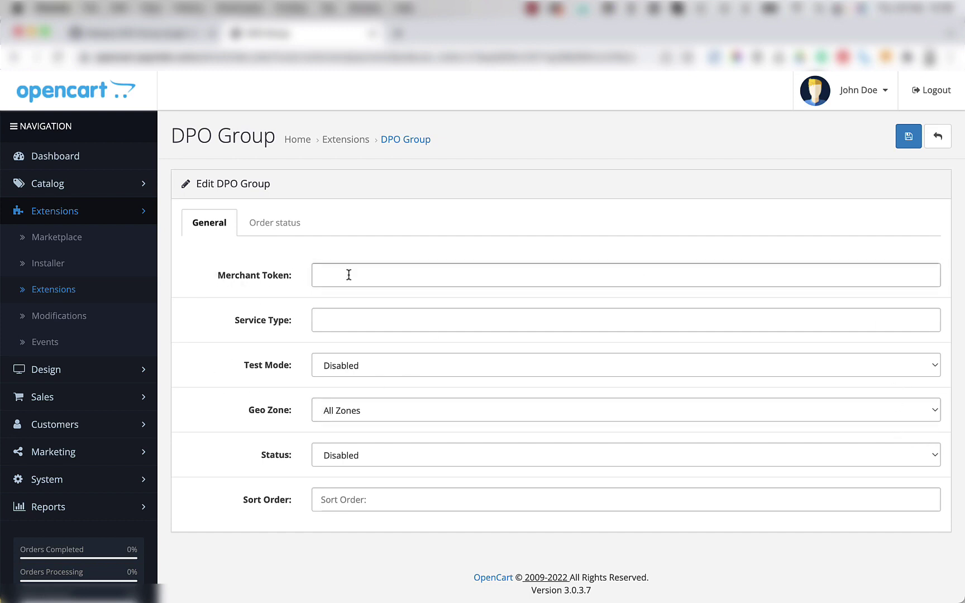
Go through the Merchant Token and Service Type fields, leaving Test Mode on Disabled.
{"action": "left_click", "coordinate": [348, 275]}
{"action": "left_click", "coordinate": [319, 323]}
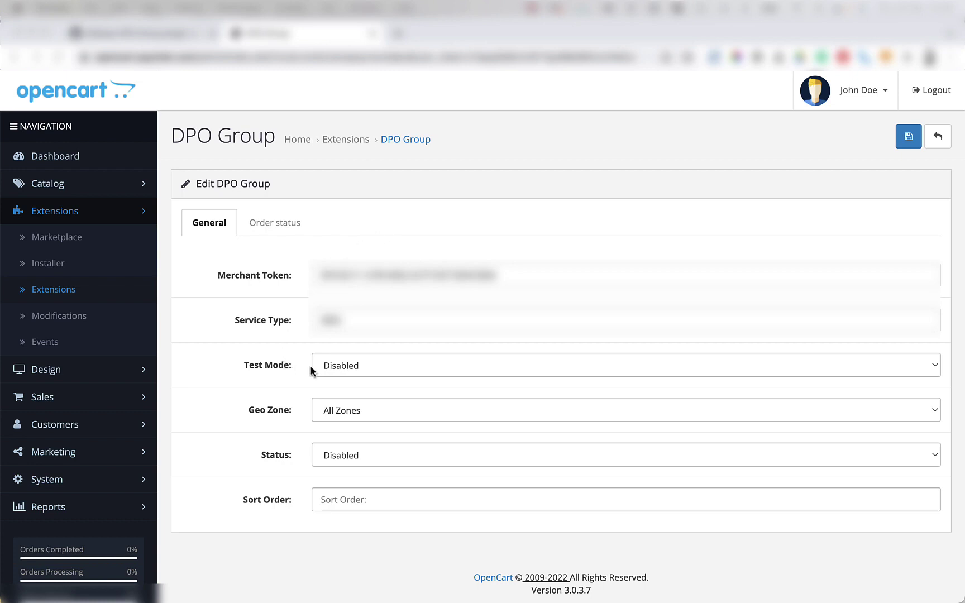
{"action": "left_click", "coordinate": [335, 367]}
{"action": "key", "text": "Tab"}
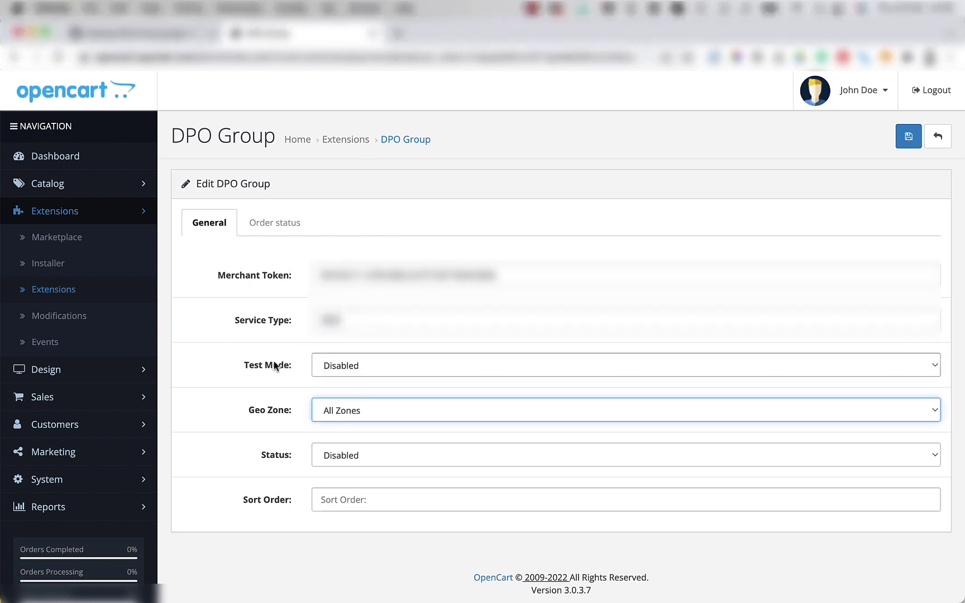
{"action": "left_click", "coordinate": [352, 238]}
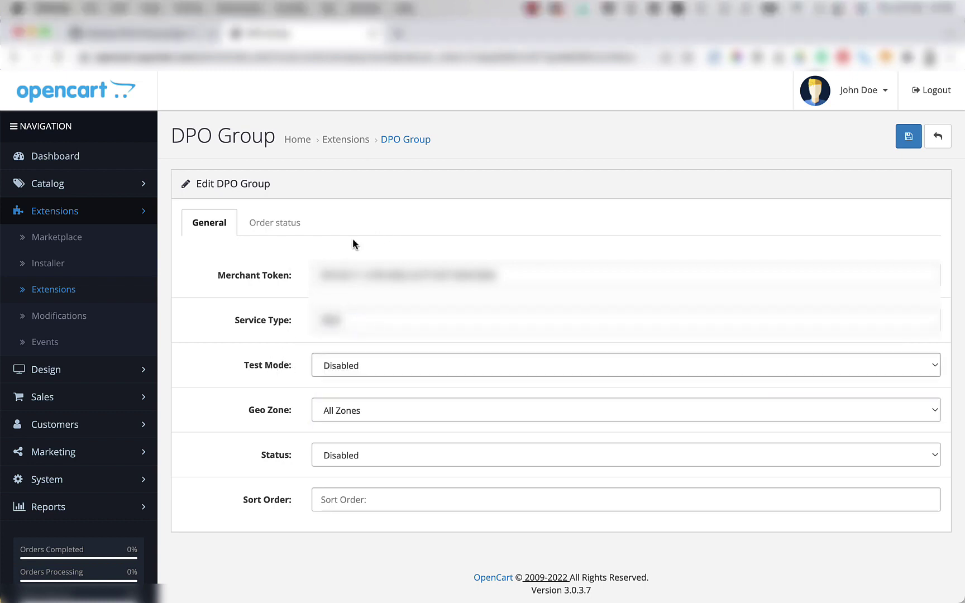
{"action": "left_click", "coordinate": [350, 373]}
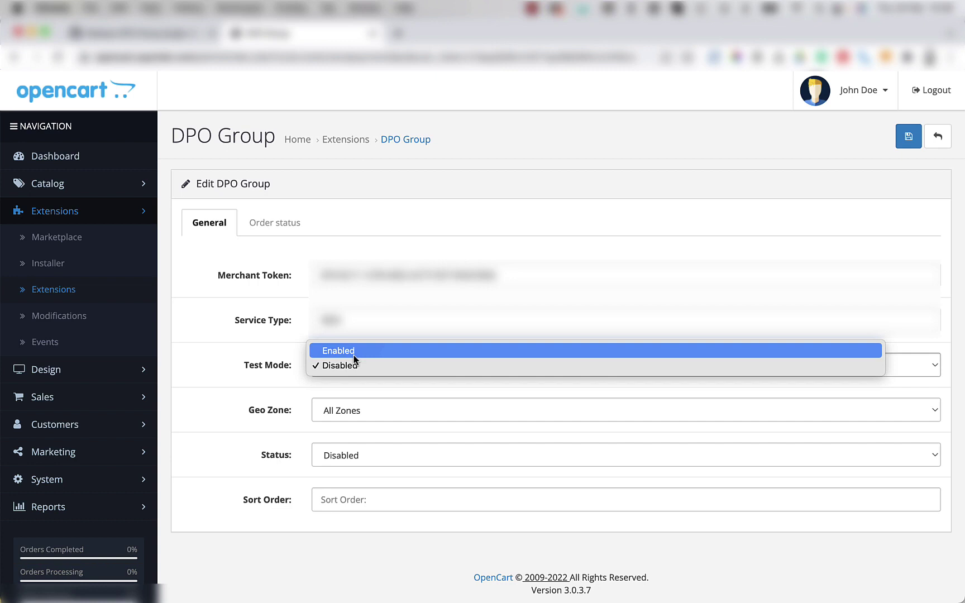
{"action": "key", "text": "Escape"}
Keep Geo Zone at All Zones and set the DPO Group Status to Enabled.
{"action": "key", "text": "Tab"}
{"action": "key", "text": "Tab"}
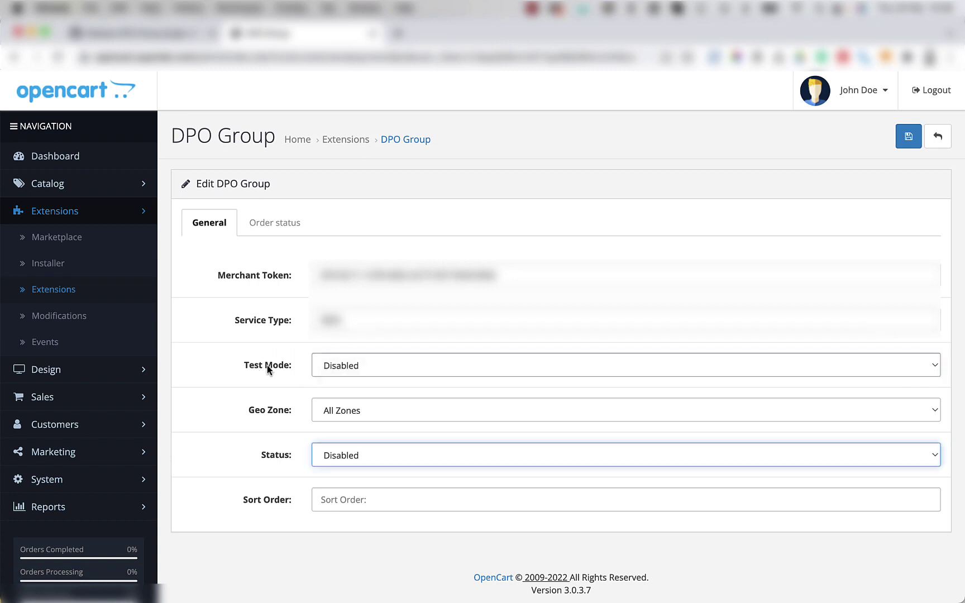
{"action": "left_click", "coordinate": [346, 410]}
{"action": "left_click", "coordinate": [351, 407]}
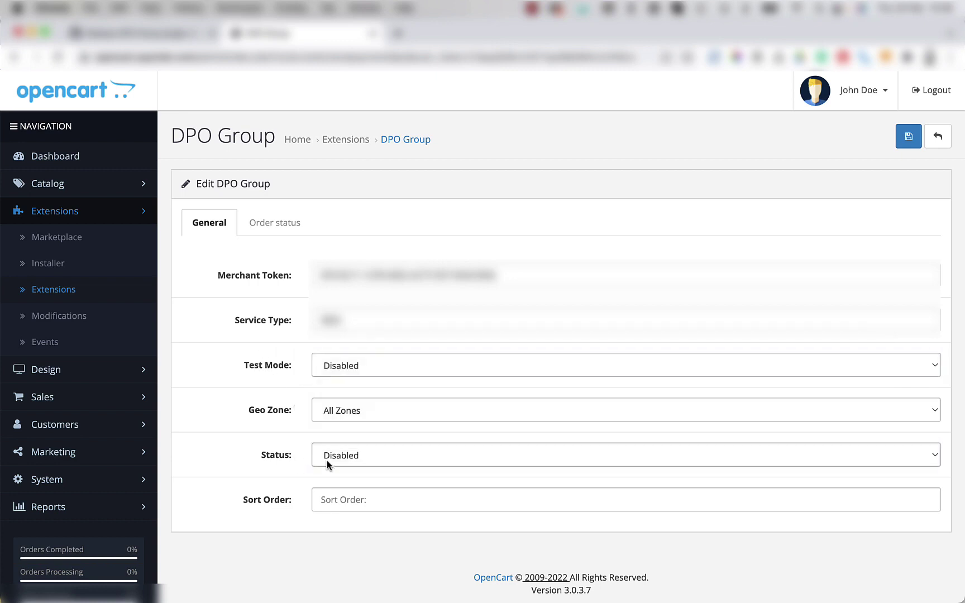
{"action": "left_click", "coordinate": [356, 460]}
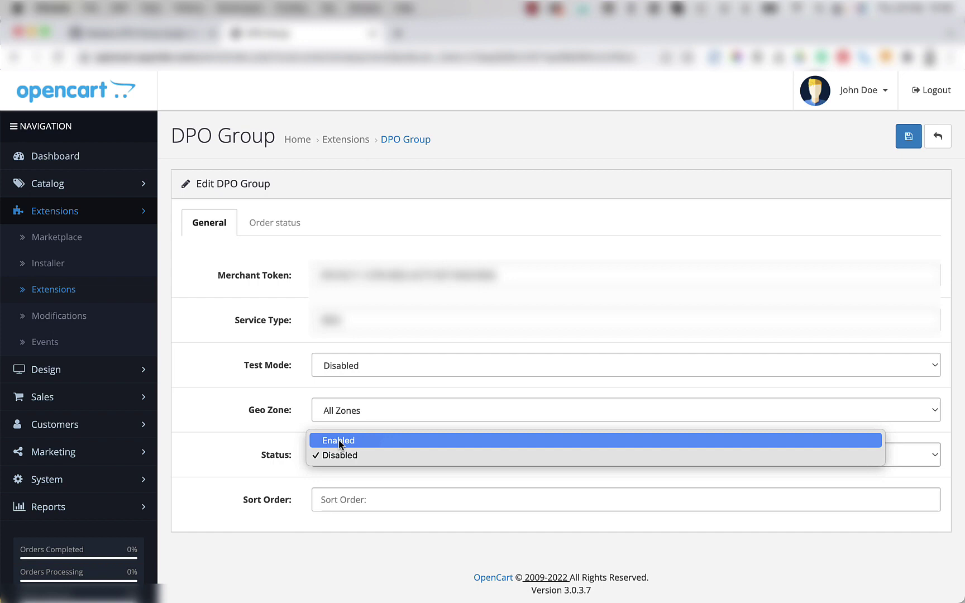
{"action": "left_click", "coordinate": [338, 440]}
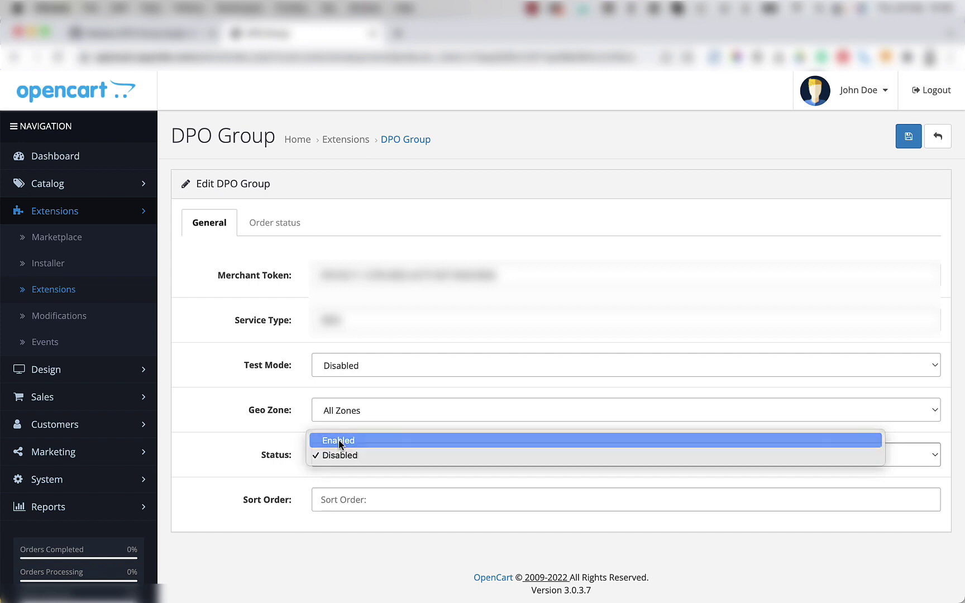
Set order statuses: initial Pending, successful Processing, failed Failed, cancelled Canceled.
{"action": "left_click", "coordinate": [274, 226]}
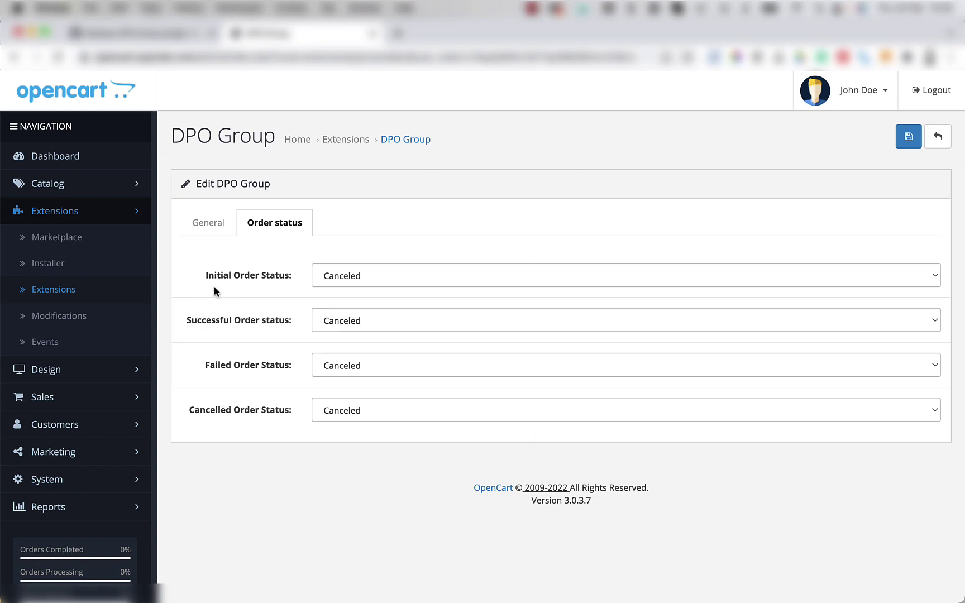
{"action": "left_click", "coordinate": [351, 276]}
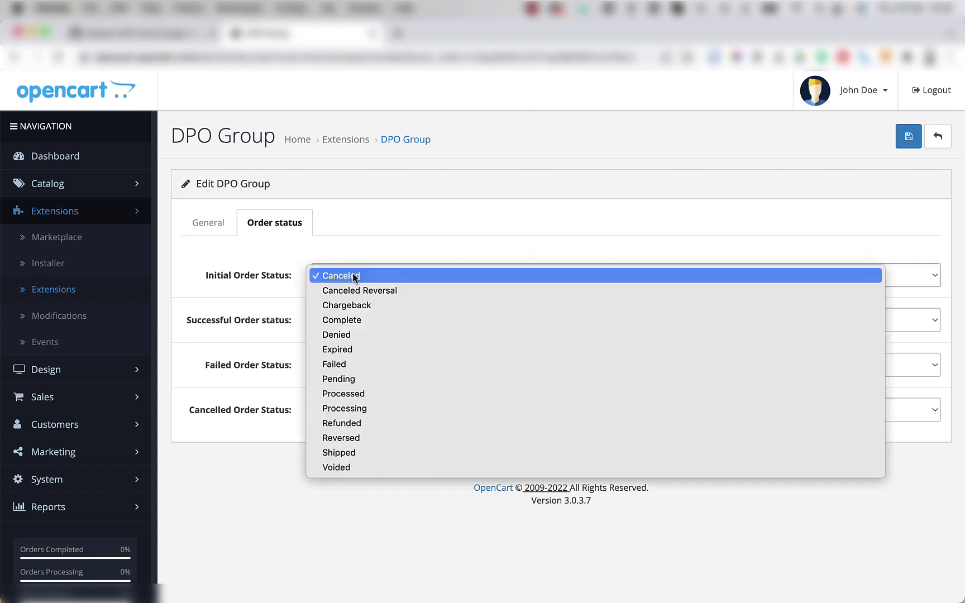
{"action": "left_click", "coordinate": [354, 378]}
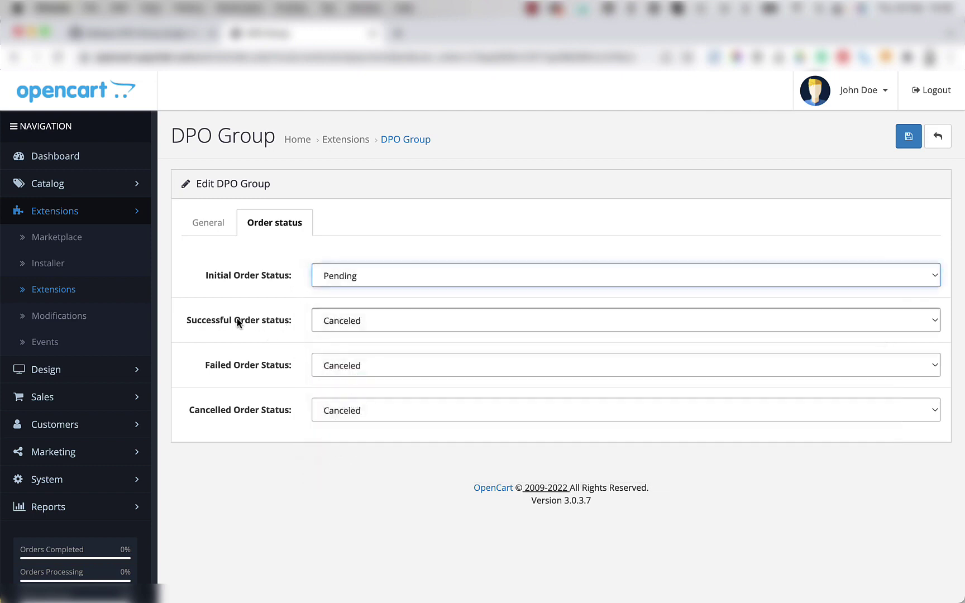
{"action": "left_click", "coordinate": [363, 324]}
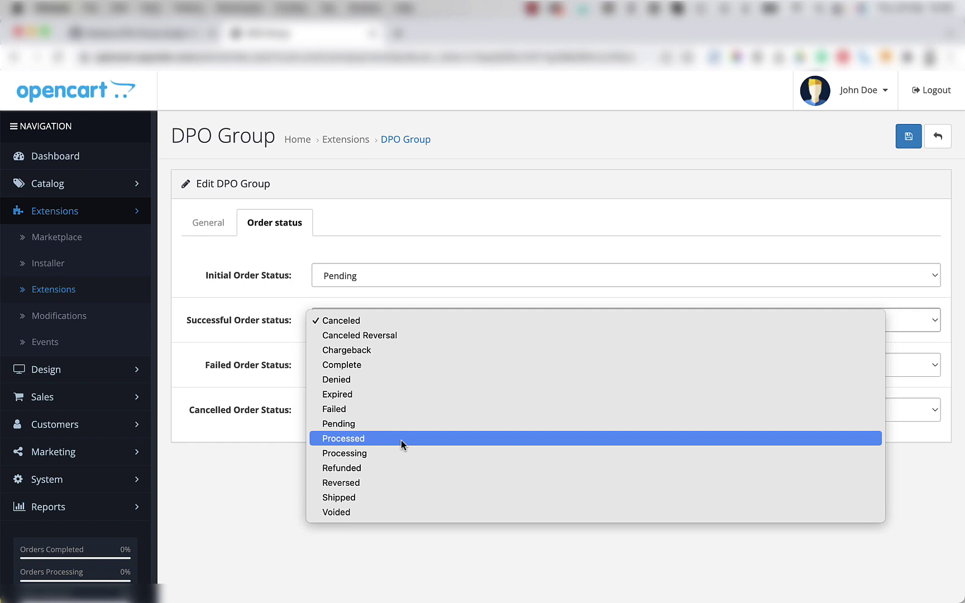
{"action": "left_click", "coordinate": [378, 459]}
{"action": "left_click", "coordinate": [363, 368]}
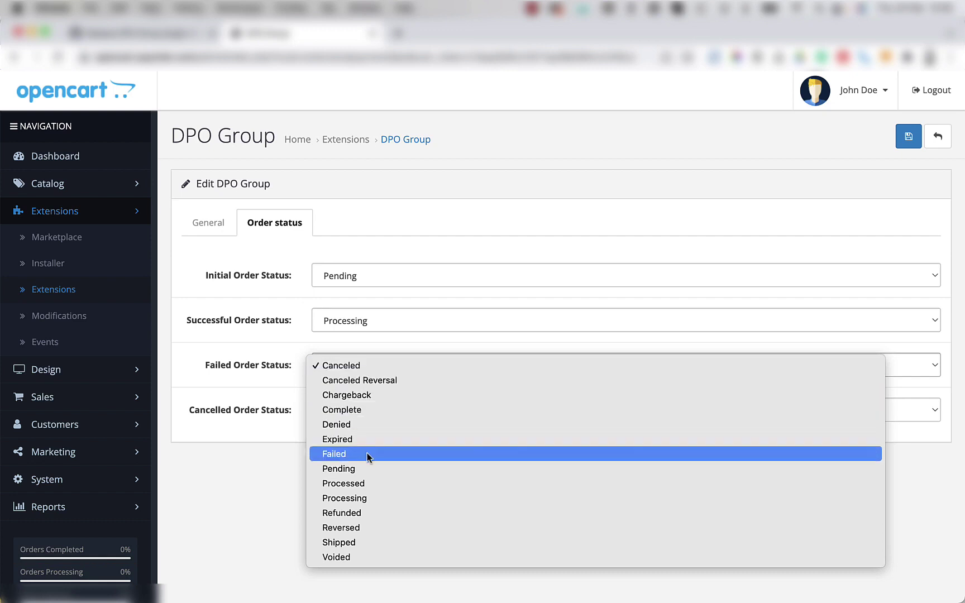
{"action": "left_click", "coordinate": [263, 449]}
{"action": "left_click", "coordinate": [328, 414]}
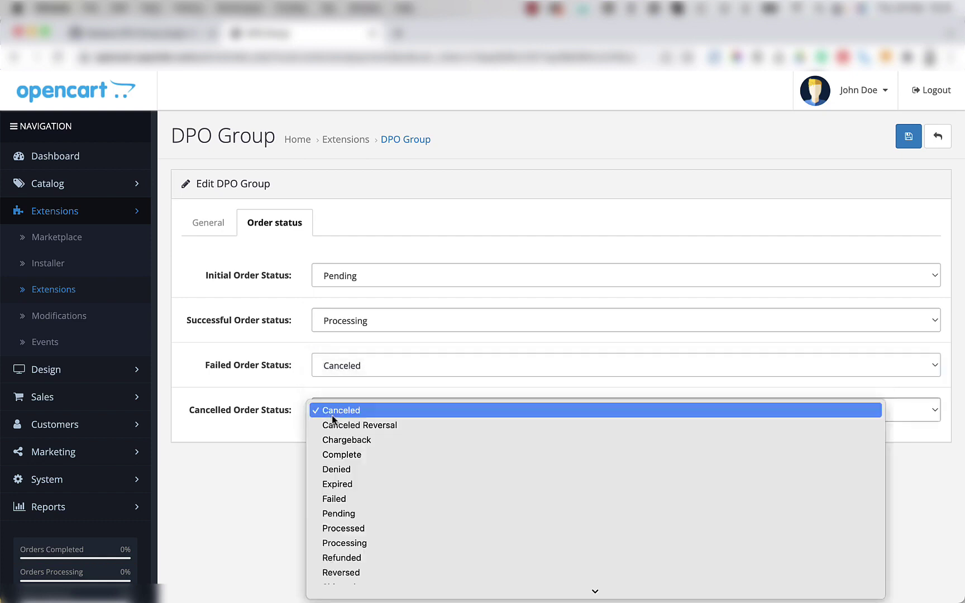
{"action": "left_click", "coordinate": [257, 467]}
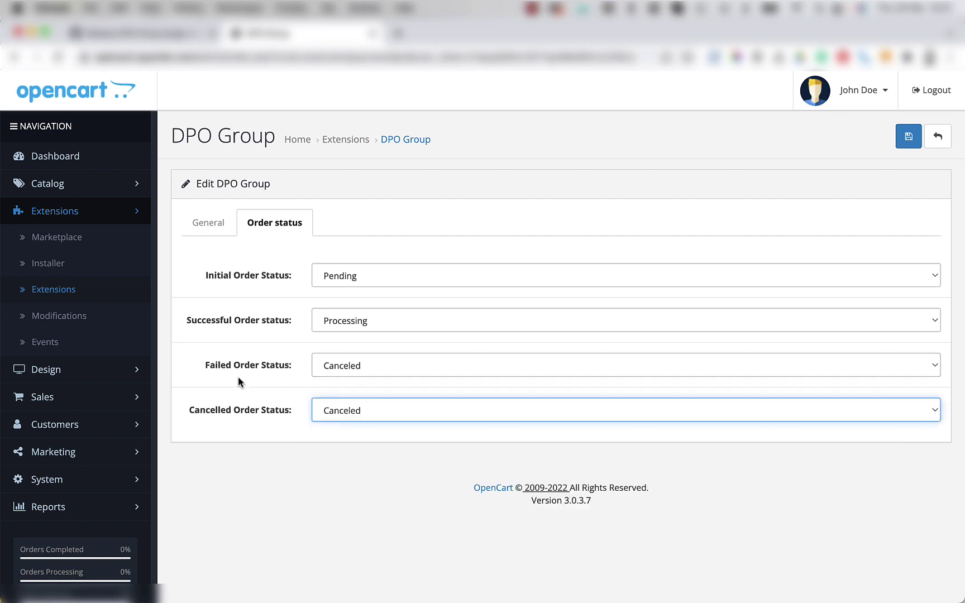
{"action": "left_click", "coordinate": [209, 382]}
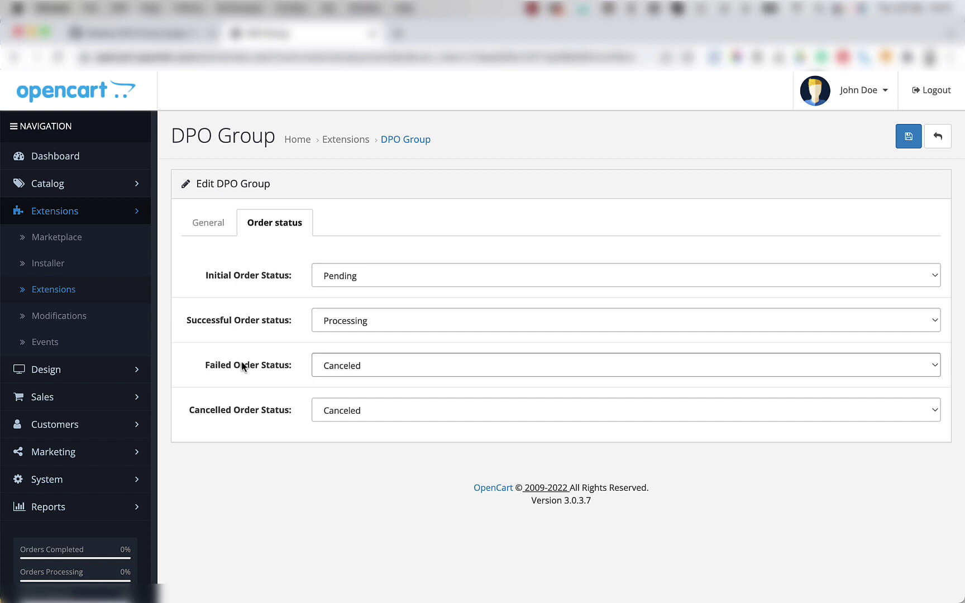
{"action": "left_click", "coordinate": [337, 368]}
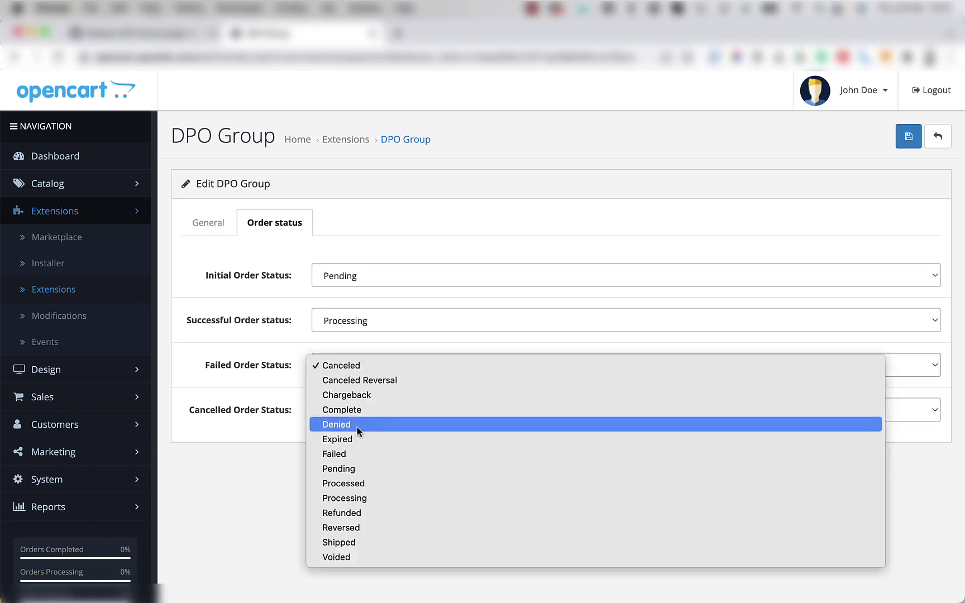
{"action": "left_click", "coordinate": [361, 457]}
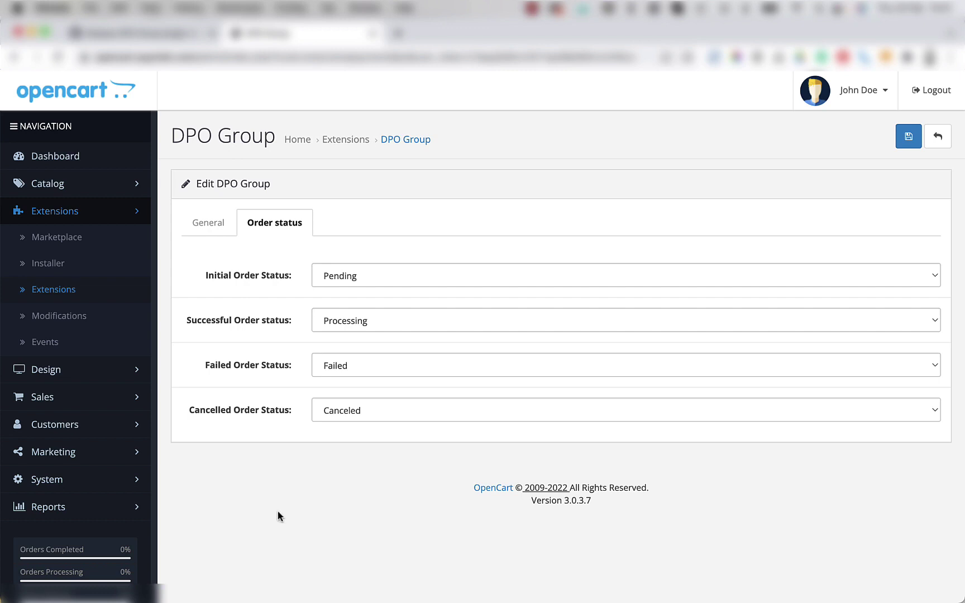
Save the DPO Group settings and check the success message.
{"action": "left_click", "coordinate": [907, 143]}
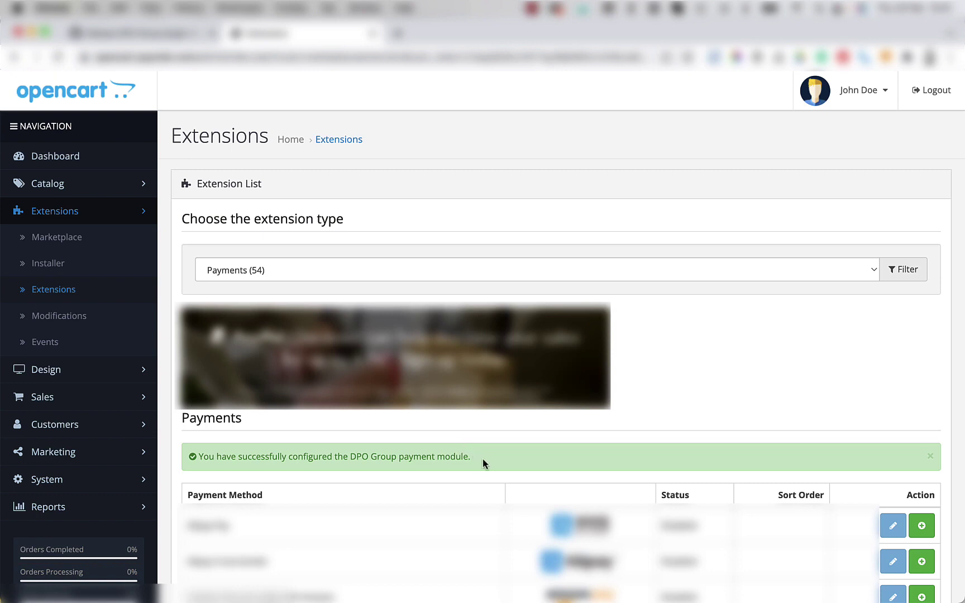
{"action": "left_click_drag", "start_coordinate": [483, 458], "coordinate": [192, 457]}
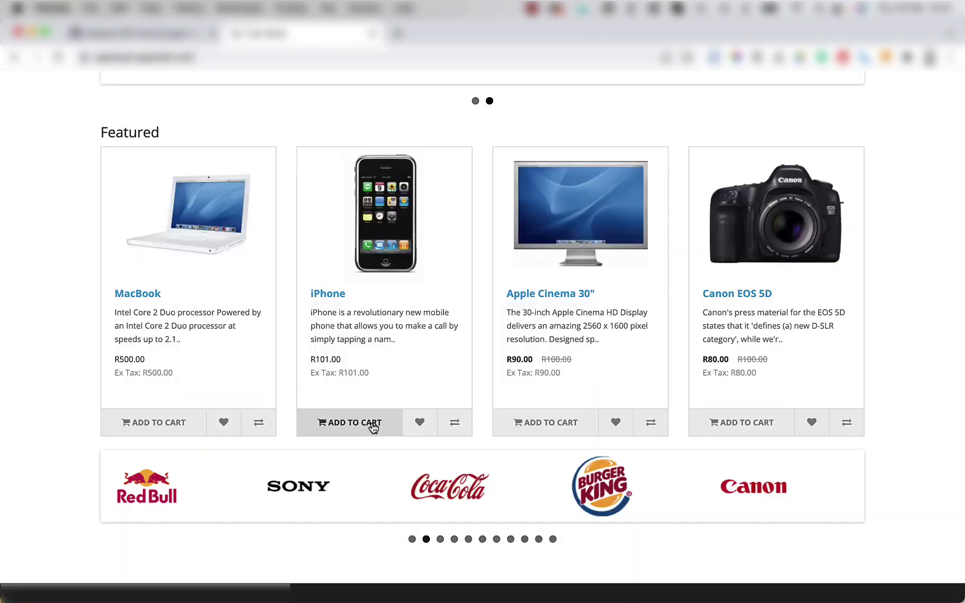
{"action": "scroll", "coordinate": [371, 426], "scroll_direction": "up", "scroll_amount": 5}
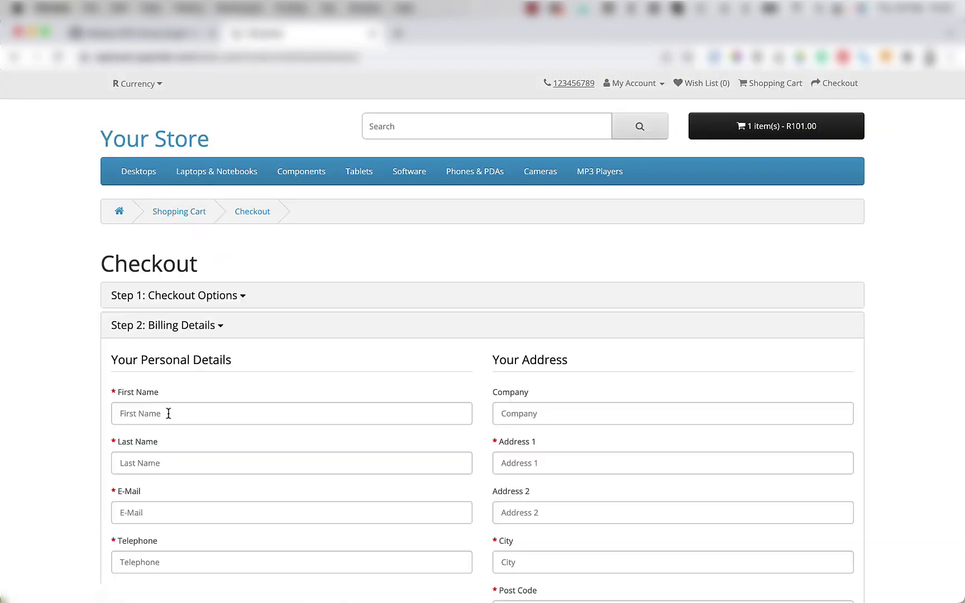
Fill billing details with post code 123, accept Terms & Conditions, and continue with Pay via DPO Group.
{"action": "left_click", "coordinate": [167, 410]}
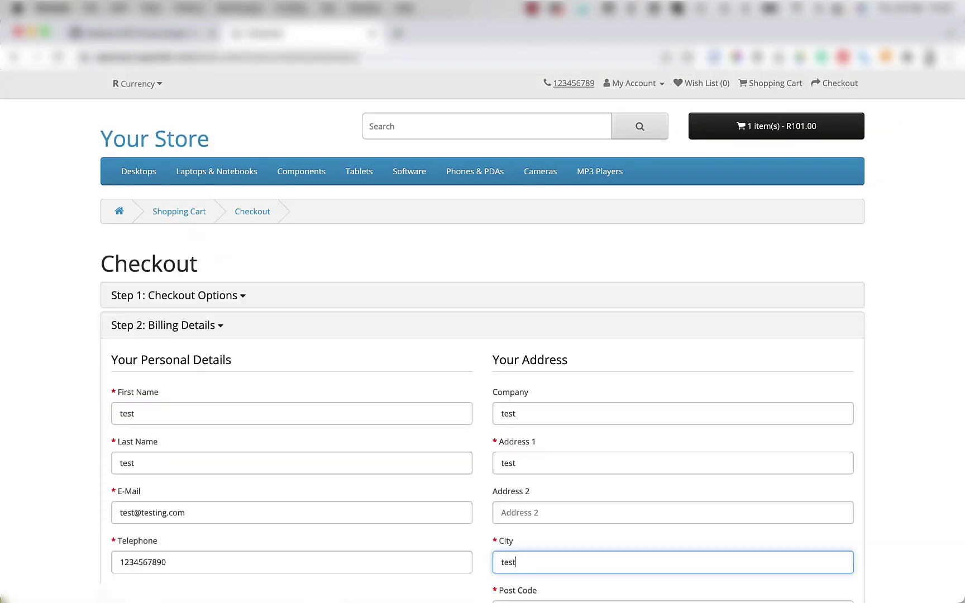
{"action": "key", "text": "Tab"}
{"action": "type", "text": "123"}
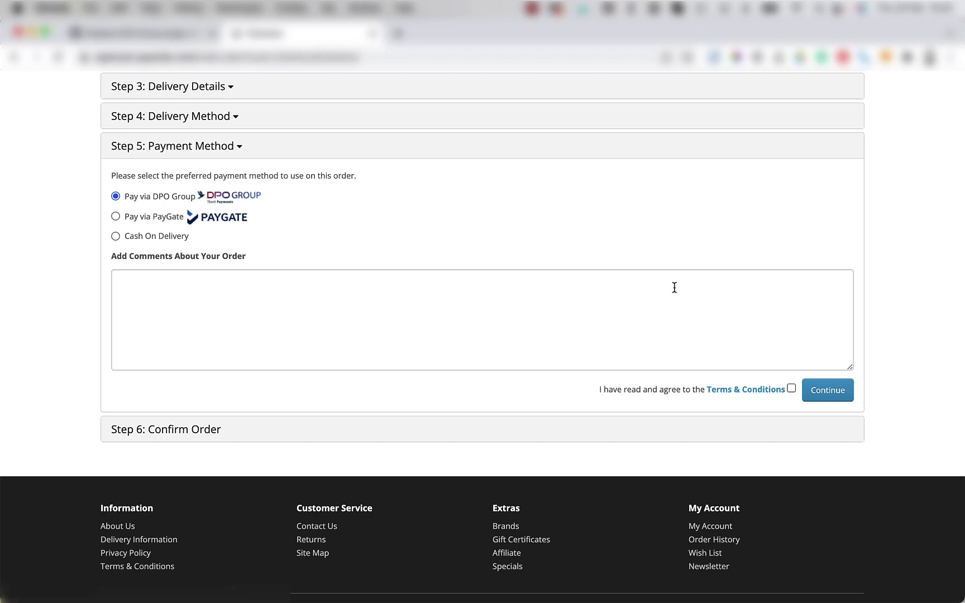
{"action": "left_click", "coordinate": [791, 388]}
{"action": "left_click", "coordinate": [818, 393]}
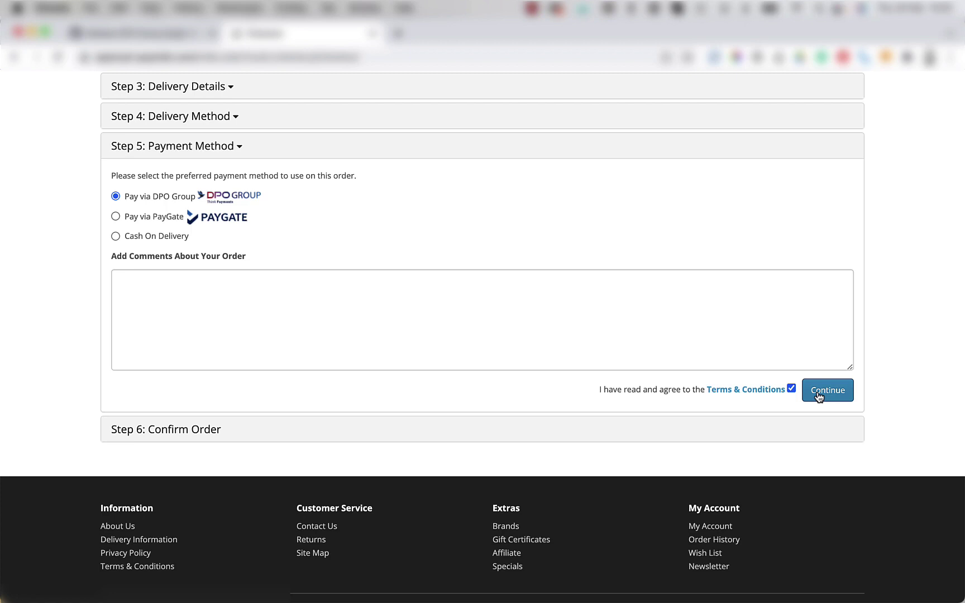